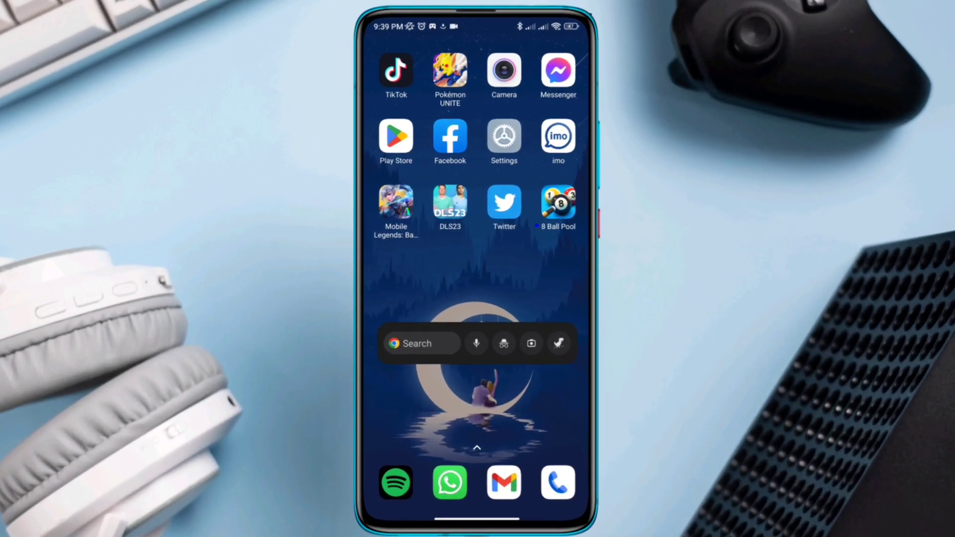
Go to Developer options through Settings > Additional settings
{"action": "left_click", "coordinate": [503, 137]}
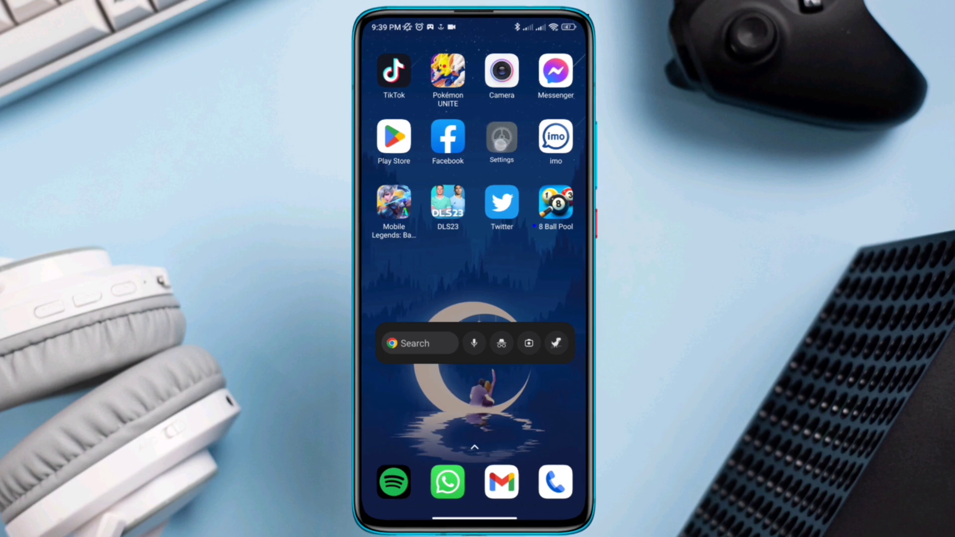
{"action": "scroll", "coordinate": [492, 260], "scroll_direction": "down", "scroll_amount": 5}
{"action": "scroll", "coordinate": [470, 299], "scroll_direction": "down", "scroll_amount": 3}
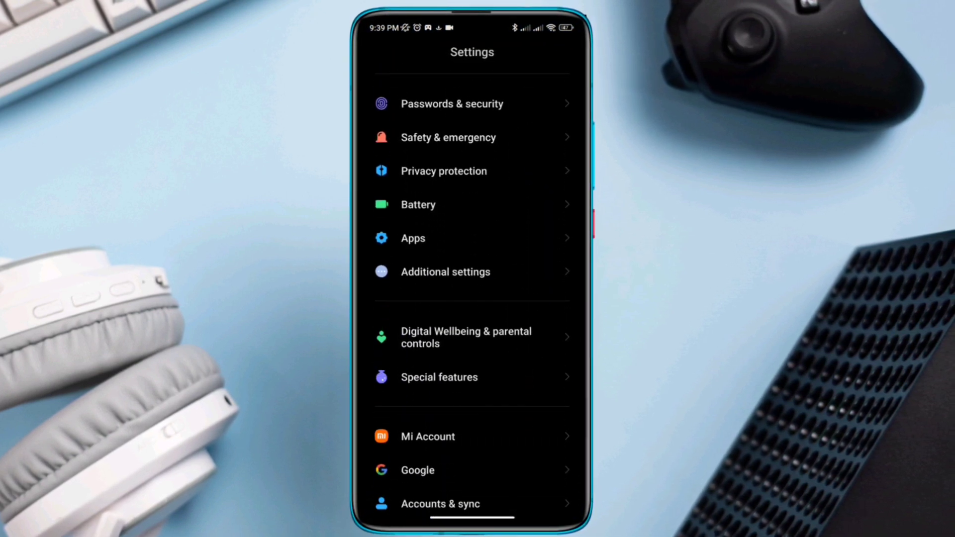
{"action": "left_click", "coordinate": [505, 266]}
{"action": "scroll", "coordinate": [489, 276], "scroll_direction": "down", "scroll_amount": 3}
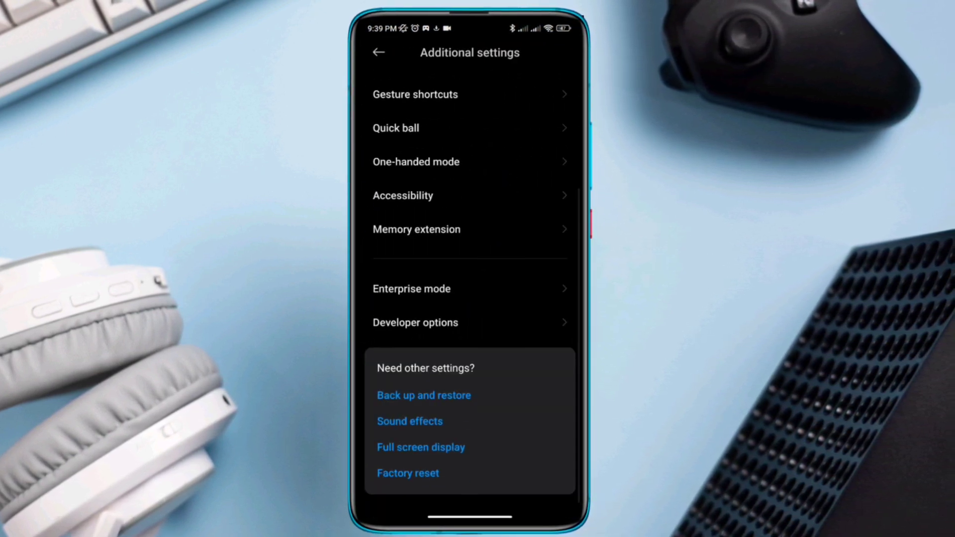
{"action": "left_click", "coordinate": [483, 322]}
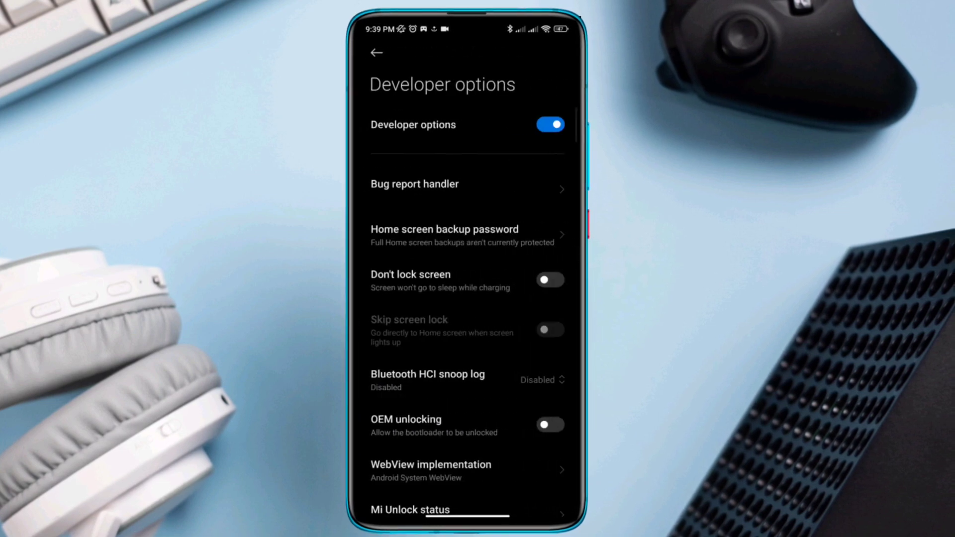
{"action": "scroll", "coordinate": [464, 298], "scroll_direction": "down", "scroll_amount": 5}
{"action": "scroll", "coordinate": [464, 298], "scroll_direction": "down", "scroll_amount": 5}
{"action": "scroll", "coordinate": [465, 299], "scroll_direction": "down", "scroll_amount": 5}
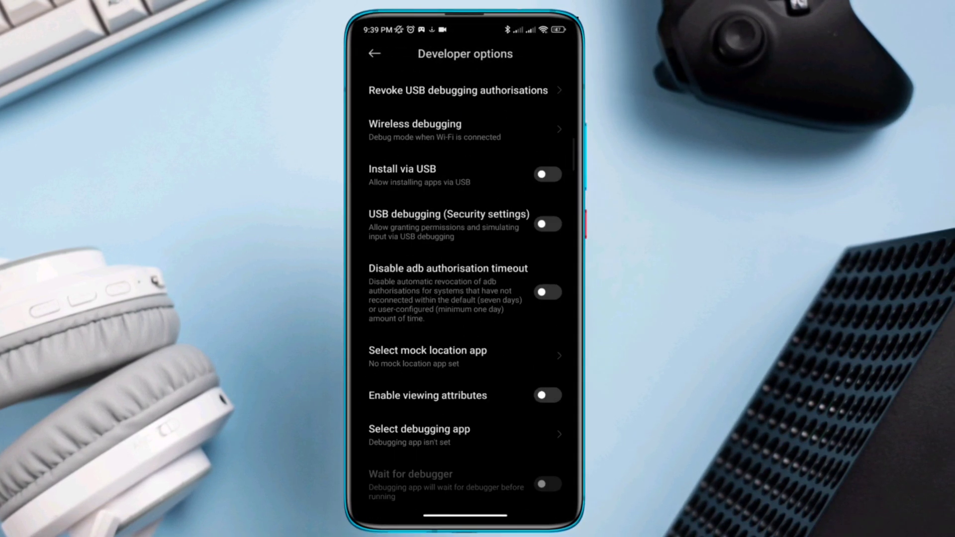
{"action": "scroll", "coordinate": [464, 298], "scroll_direction": "down", "scroll_amount": 5}
{"action": "scroll", "coordinate": [537, 286], "scroll_direction": "down", "scroll_amount": 3}
{"action": "scroll", "coordinate": [497, 244], "scroll_direction": "down", "scroll_amount": 3}
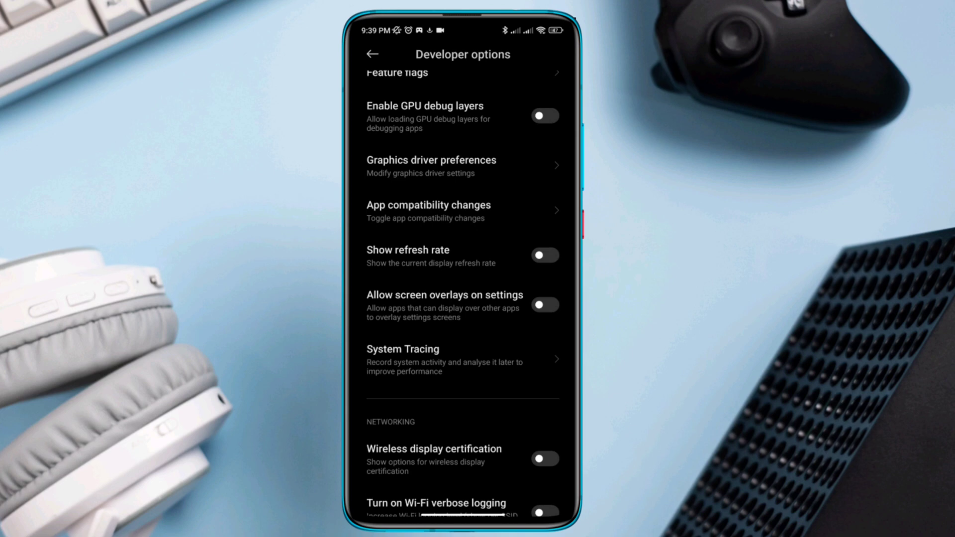
Set 8 Ball Pool to the system graphics driver, allow screen overlays on settings, and go home
{"action": "left_click", "coordinate": [504, 170]}
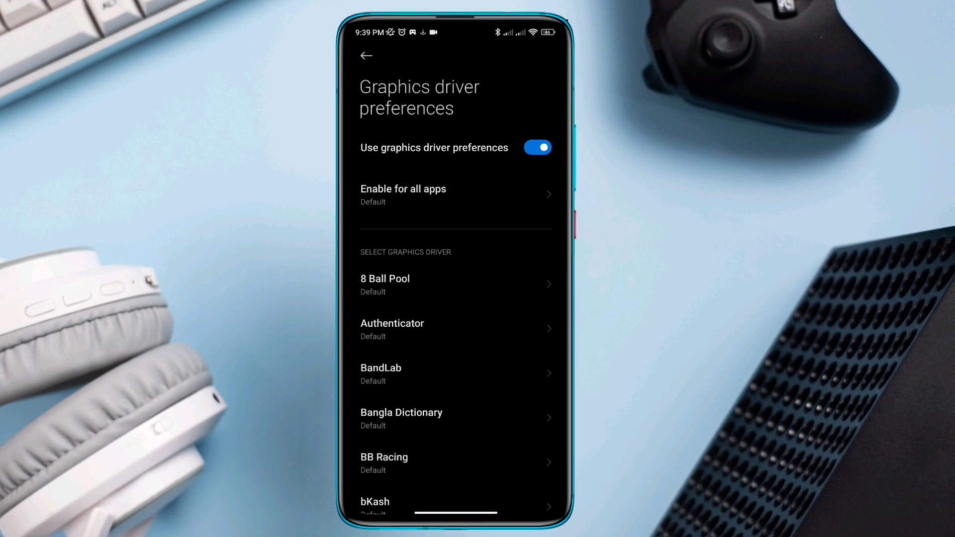
{"action": "key", "text": "Escape"}
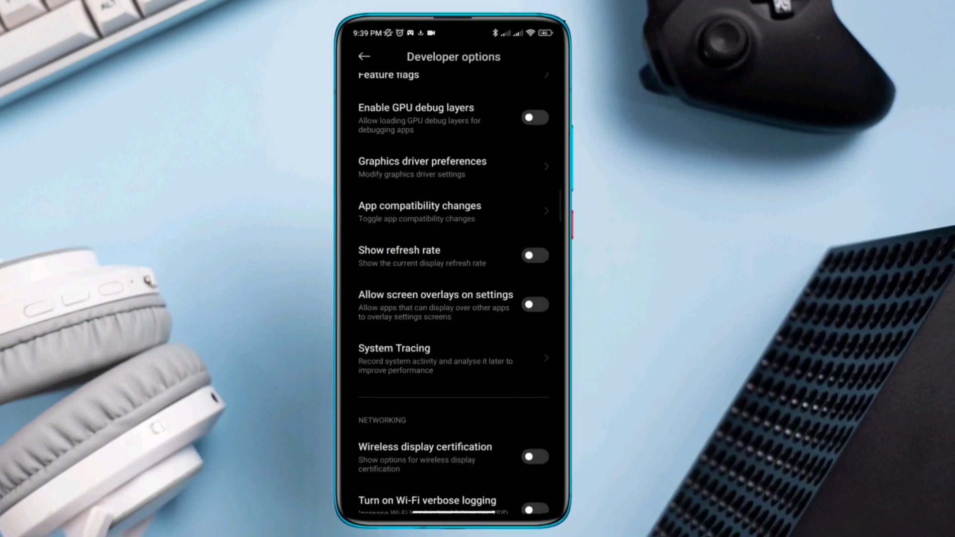
{"action": "left_click", "coordinate": [503, 168]}
{"action": "left_click", "coordinate": [473, 279]}
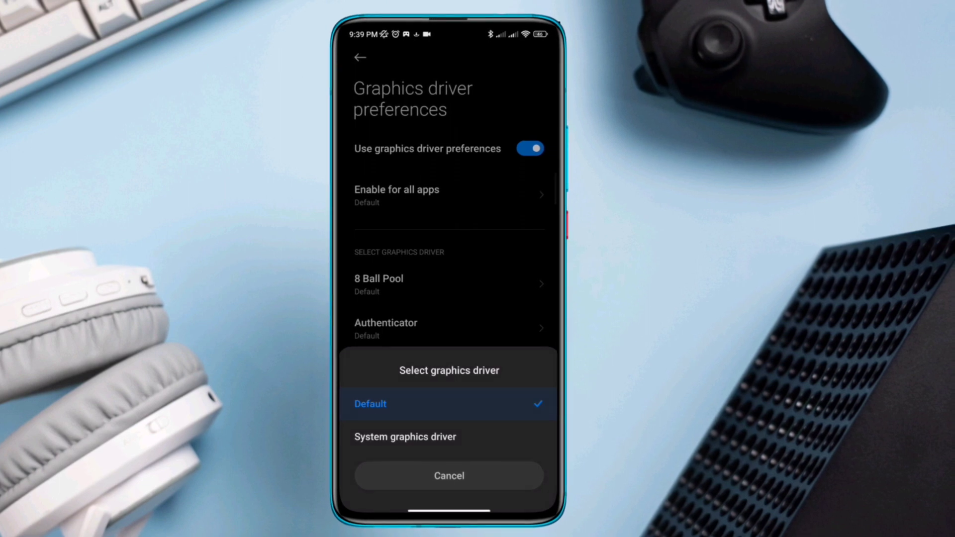
{"action": "key", "text": "Escape"}
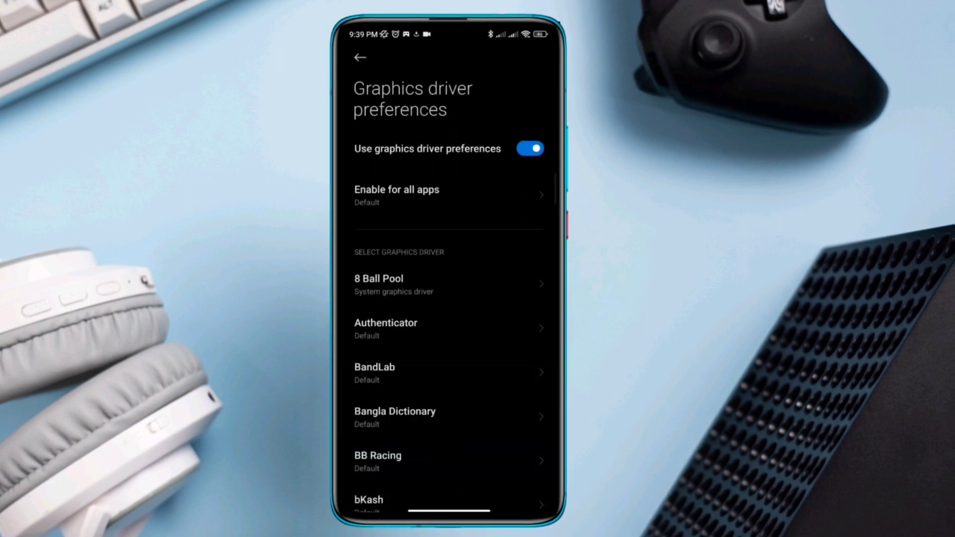
{"action": "left_click", "coordinate": [367, 59]}
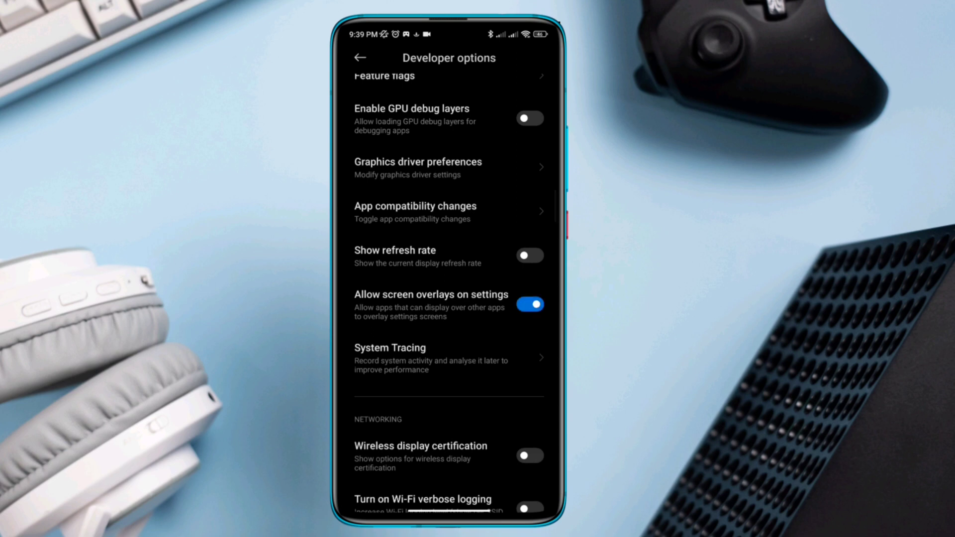
{"action": "left_click_drag", "start_coordinate": [448, 512], "coordinate": [453, 455]}
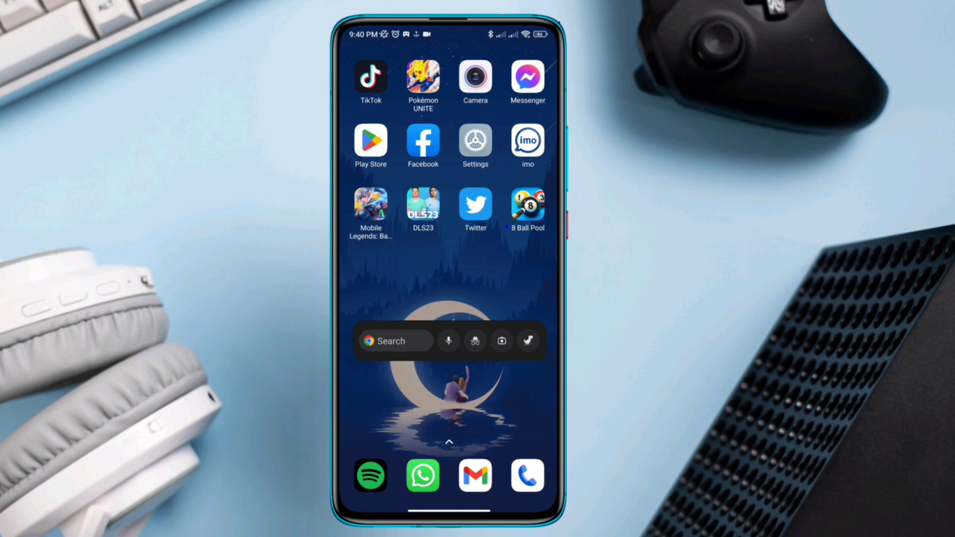
{"action": "left_click", "coordinate": [475, 140]}
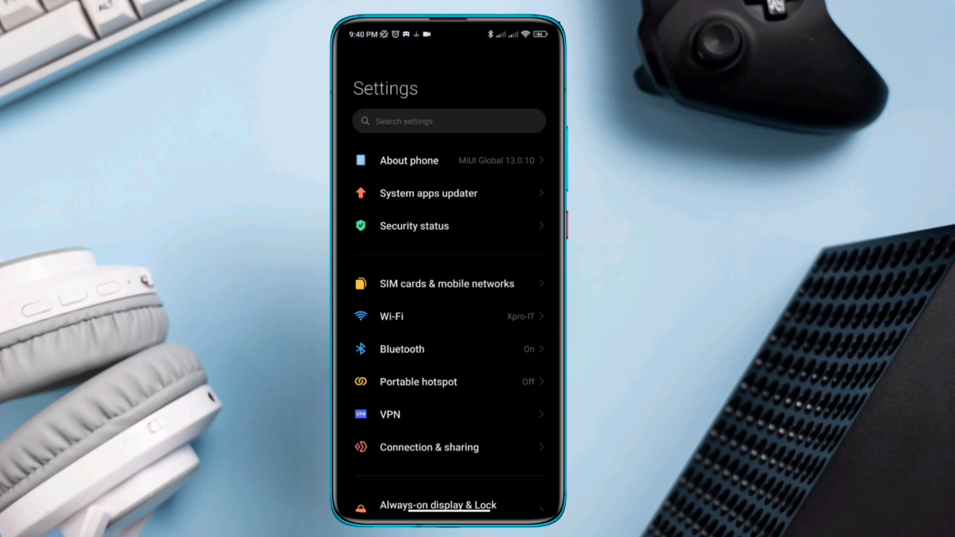
{"action": "left_click", "coordinate": [409, 160]}
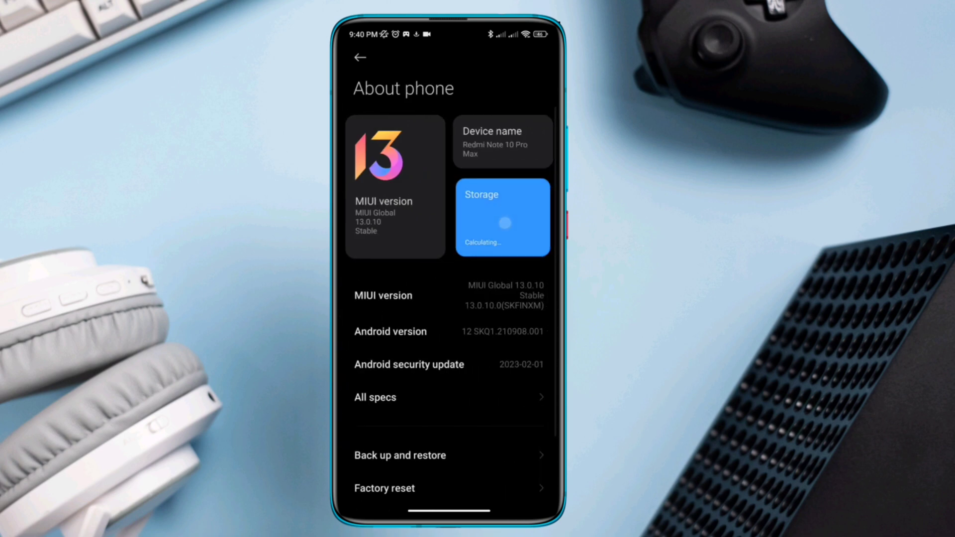
{"action": "left_click", "coordinate": [448, 397]}
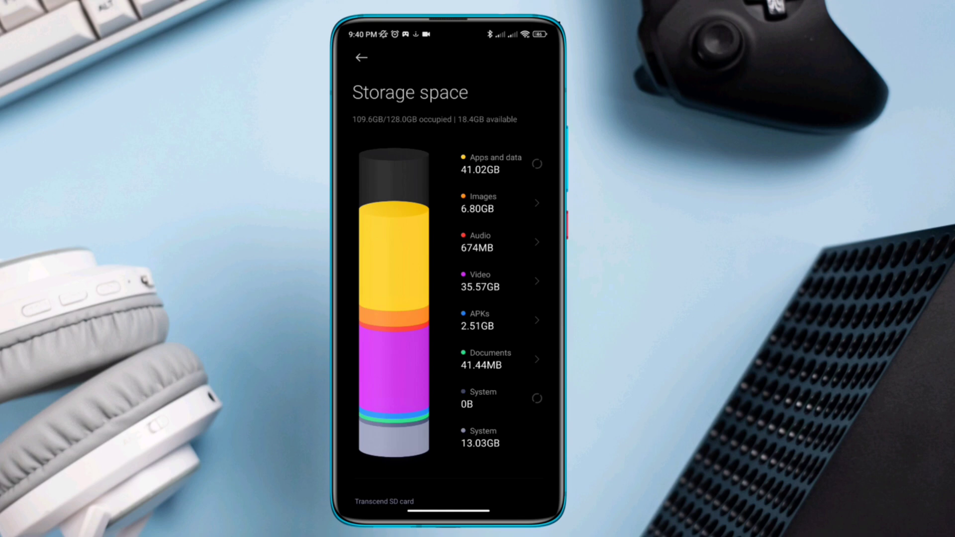
{"action": "scroll", "coordinate": [448, 298], "scroll_direction": "down", "scroll_amount": 5}
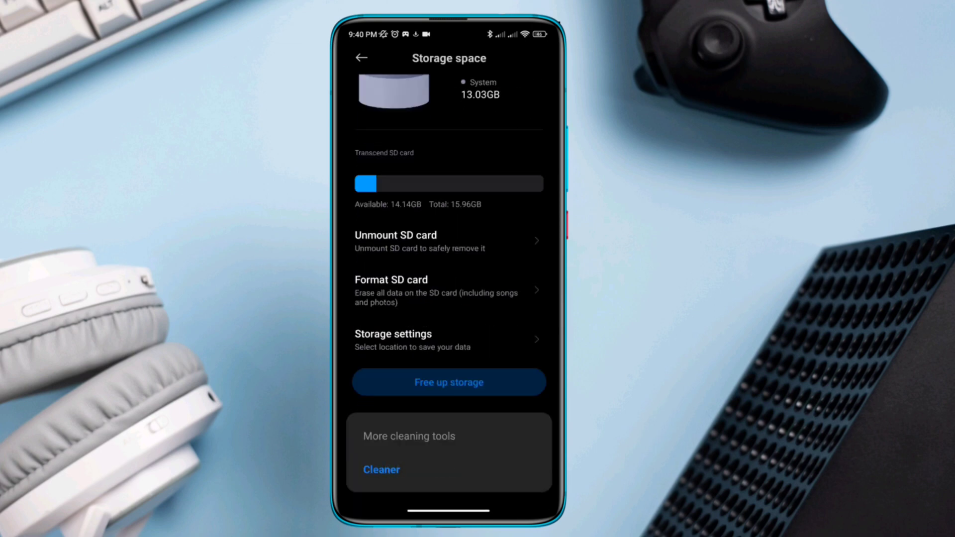
{"action": "left_click", "coordinate": [381, 470]}
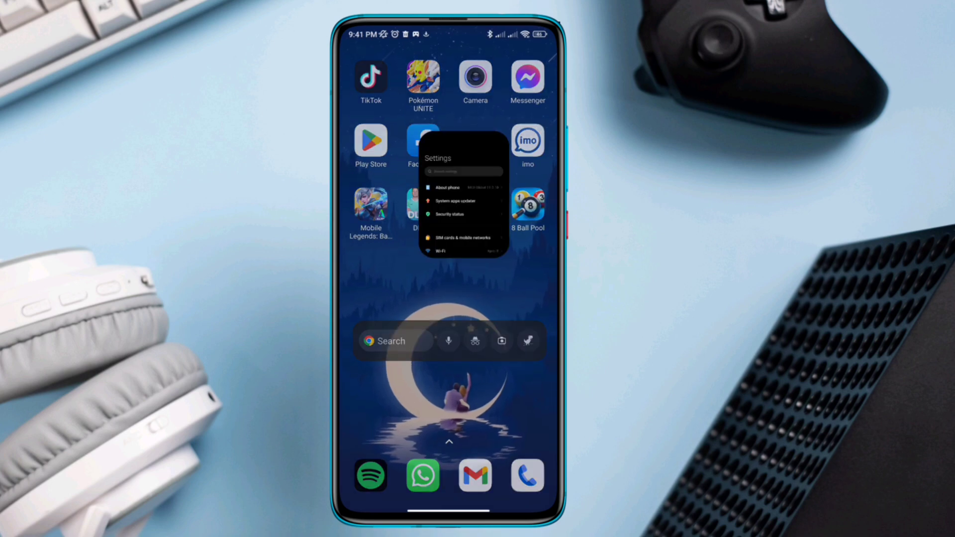
{"action": "scroll", "coordinate": [448, 299], "scroll_direction": "down", "scroll_amount": 5}
Turn on Autostart for 8 Ball Pool under Apps > Manage apps
{"action": "left_click", "coordinate": [435, 330]}
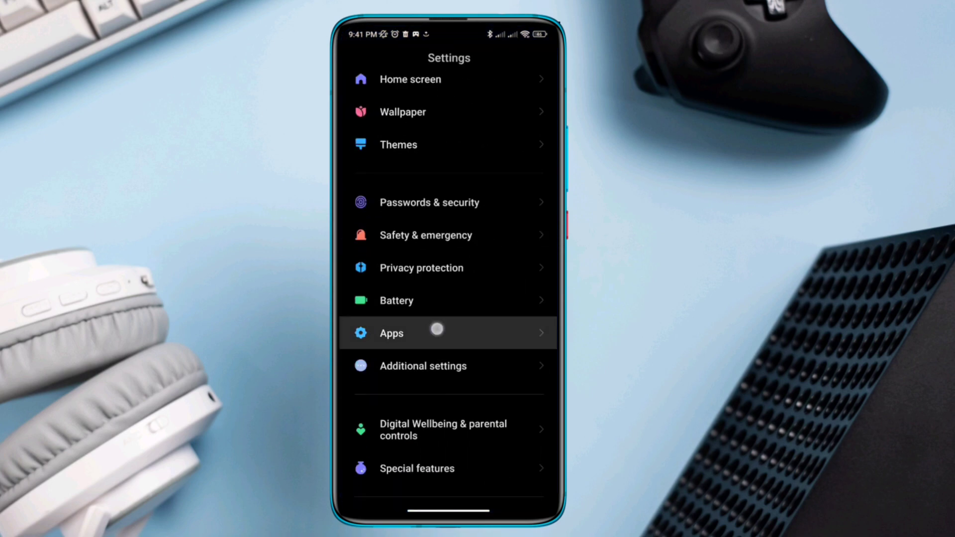
{"action": "left_click", "coordinate": [500, 160]}
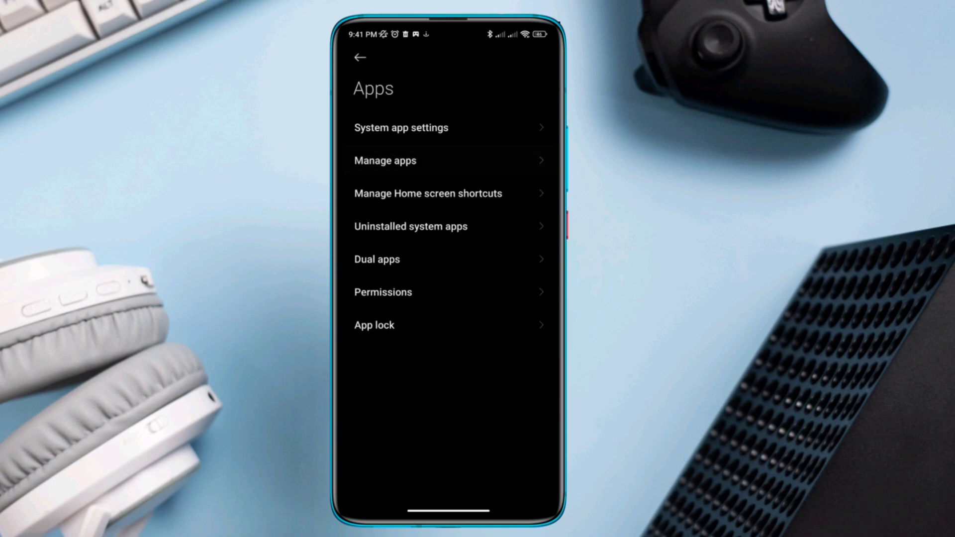
{"action": "left_click", "coordinate": [448, 122]}
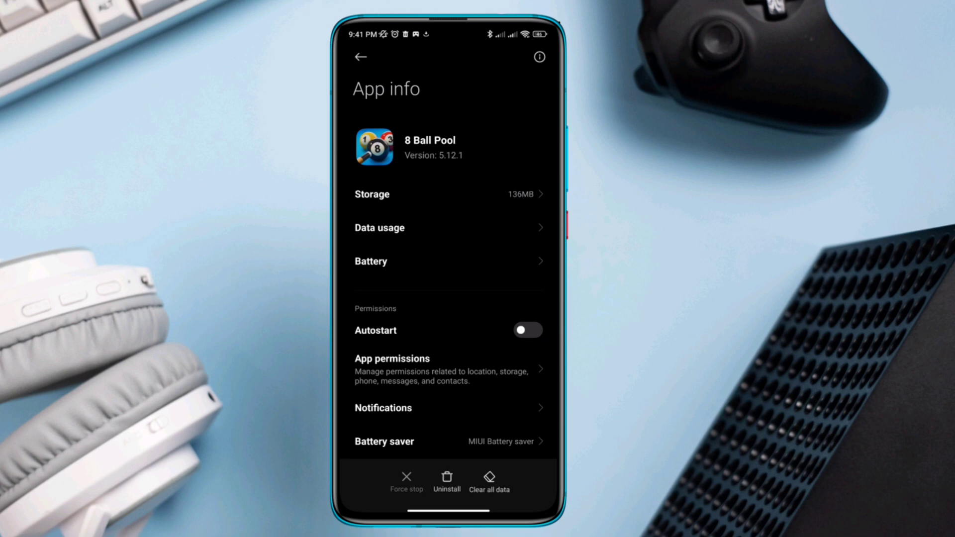
{"action": "left_click", "coordinate": [527, 331]}
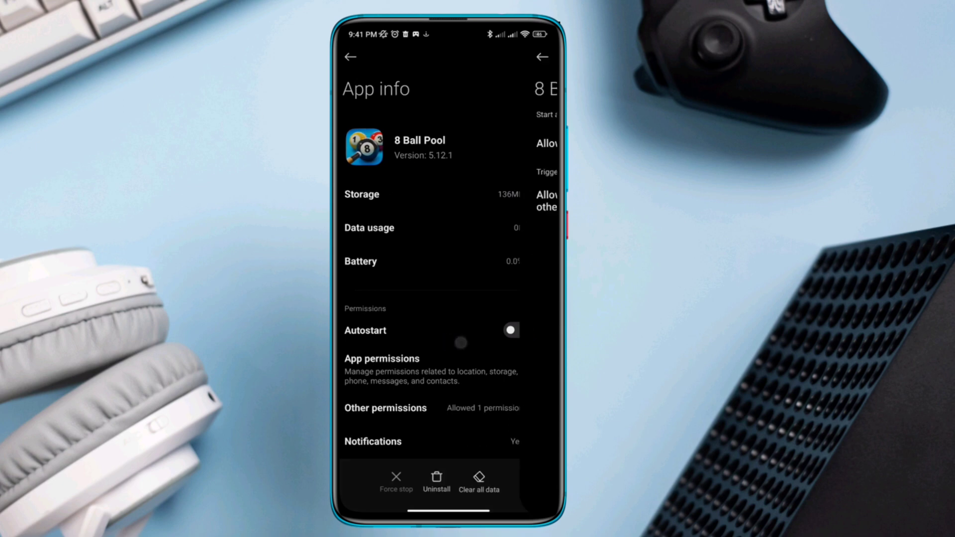
Always allow 8 Ball Pool's background pop-up windows and lock-screen display
{"action": "left_click", "coordinate": [438, 407]}
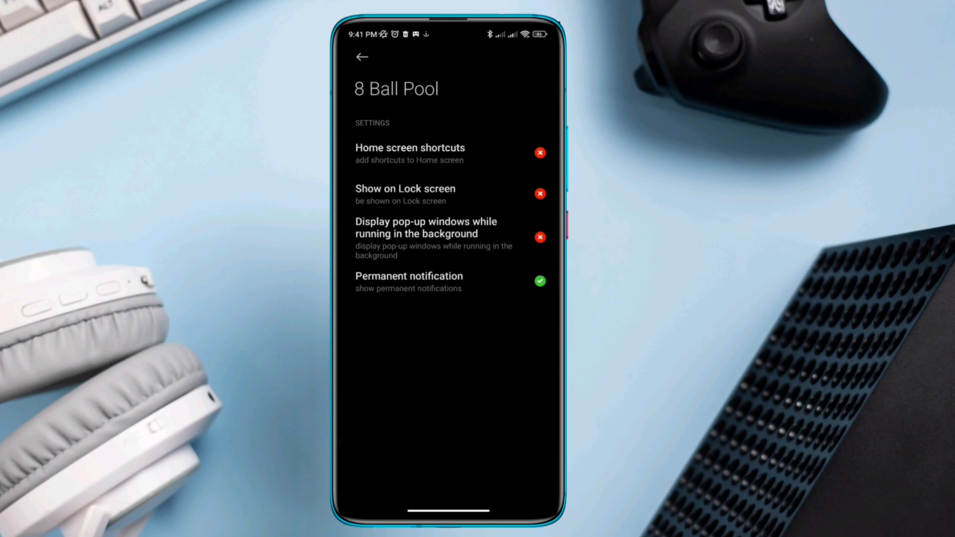
{"action": "left_click", "coordinate": [497, 240]}
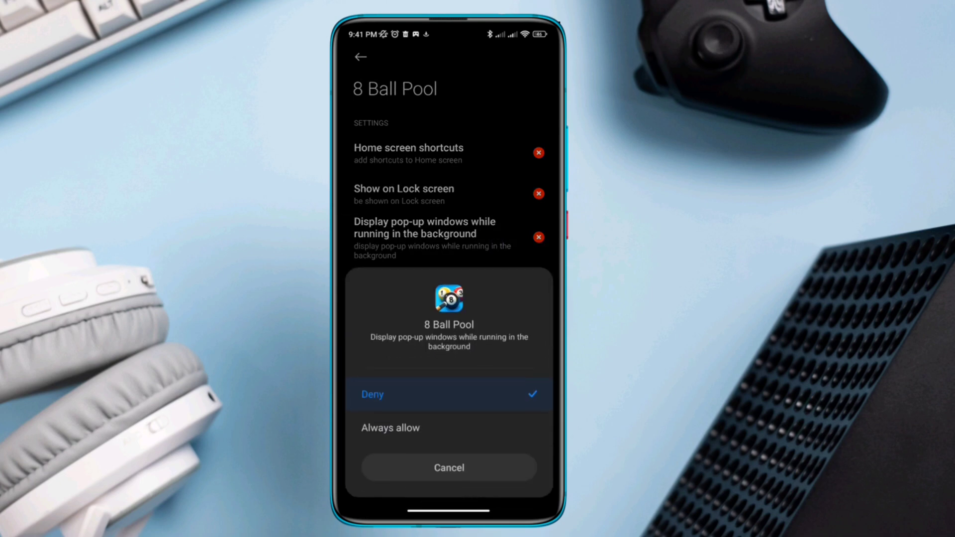
{"action": "left_click", "coordinate": [487, 431]}
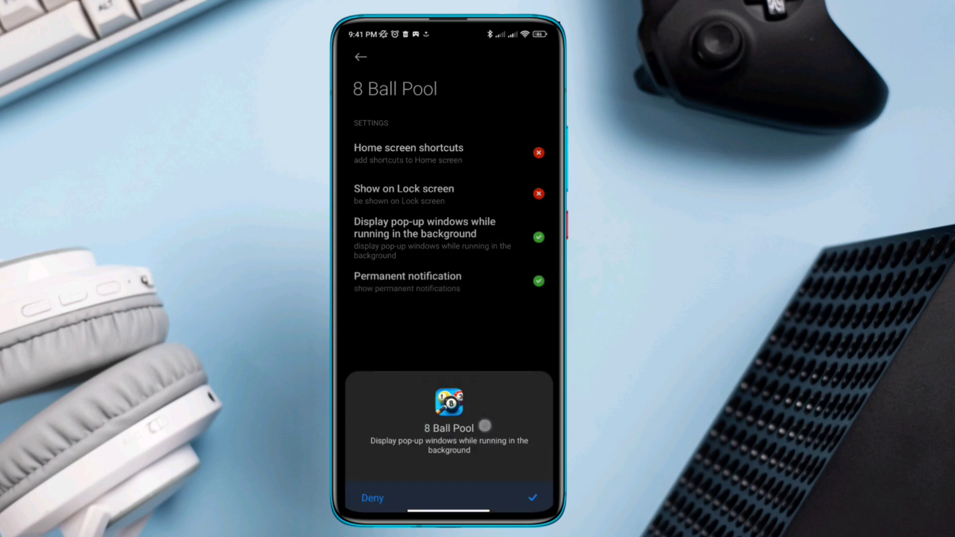
{"action": "left_click", "coordinate": [448, 238]}
{"action": "left_click", "coordinate": [448, 441]}
{"action": "left_click", "coordinate": [447, 194]}
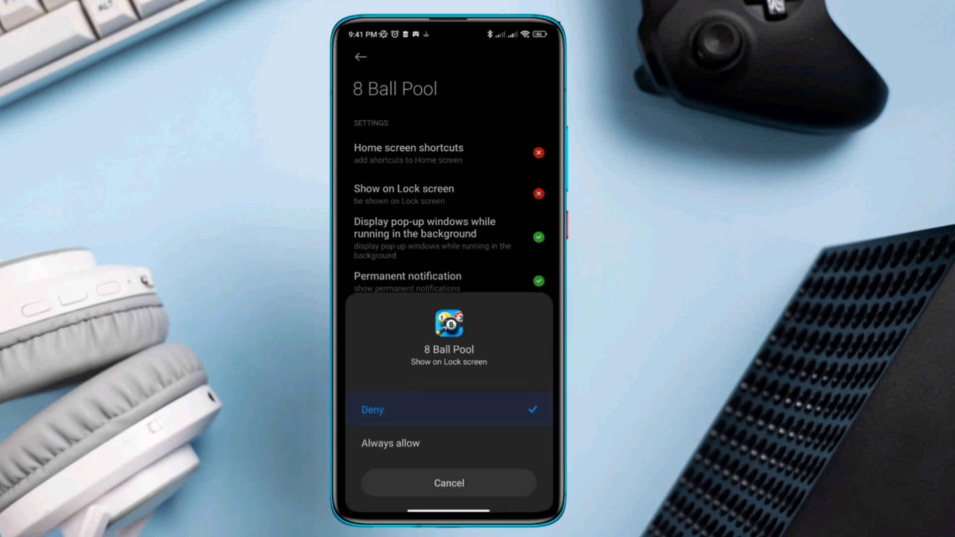
Always allow 8 Ball Pool's home screen shortcuts and return to its app info
{"action": "left_click", "coordinate": [447, 444]}
{"action": "left_click", "coordinate": [503, 158]}
{"action": "left_click", "coordinate": [448, 430]}
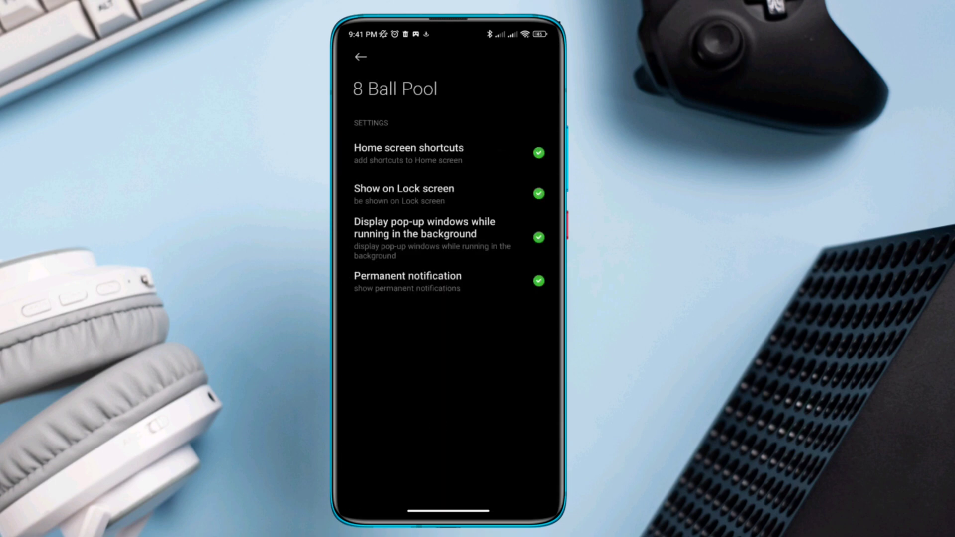
{"action": "left_click", "coordinate": [360, 58]}
{"action": "left_click_drag", "start_coordinate": [481, 346], "coordinate": [482, 315]}
Give 8 Ball Pool No restrictions battery saver, clear all its data, and return home
{"action": "left_click", "coordinate": [452, 378]}
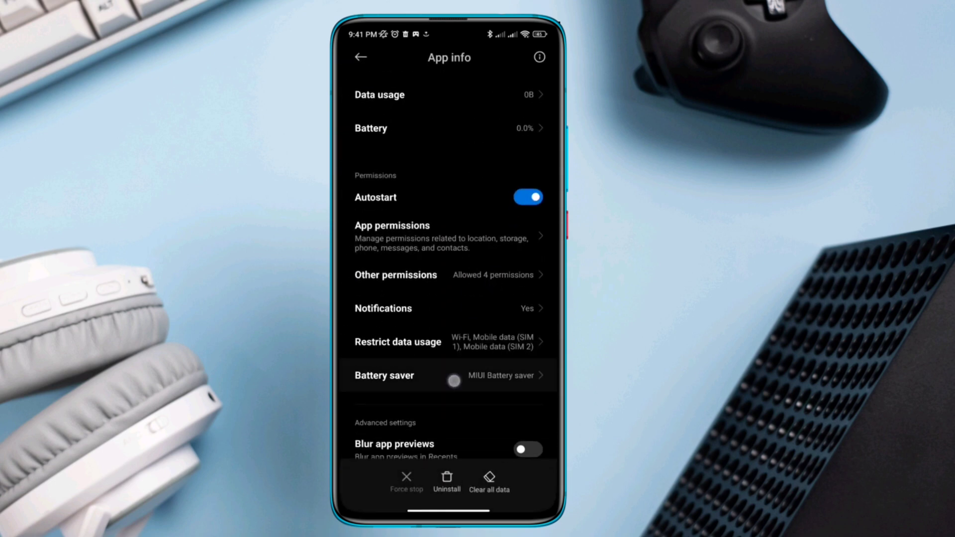
{"action": "left_click", "coordinate": [496, 167]}
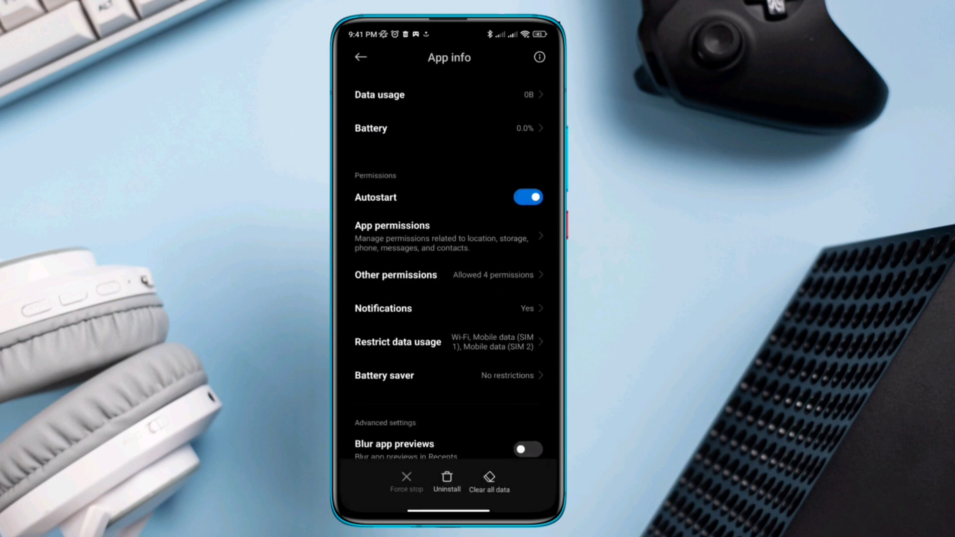
{"action": "left_click", "coordinate": [490, 481]}
{"action": "left_click", "coordinate": [495, 467]}
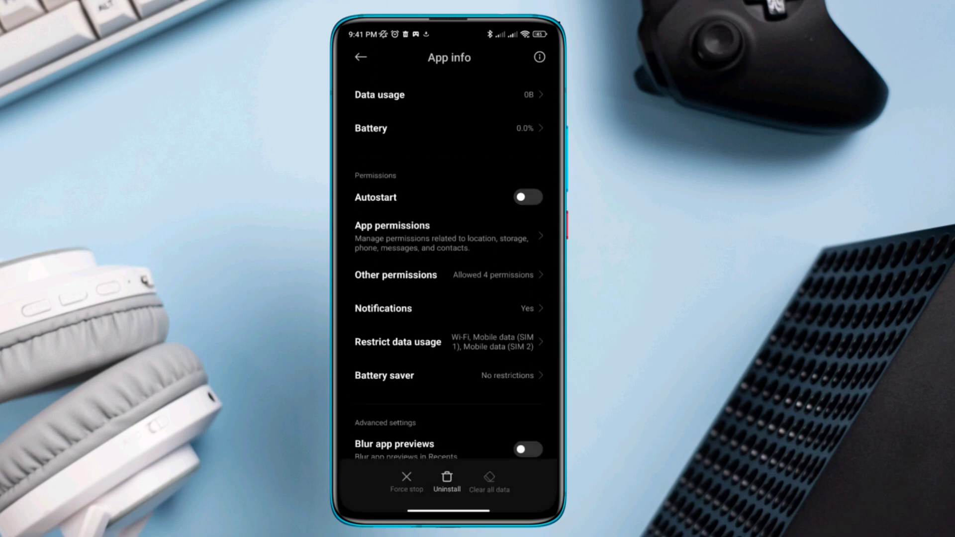
{"action": "left_click_drag", "start_coordinate": [459, 506], "coordinate": [454, 314]}
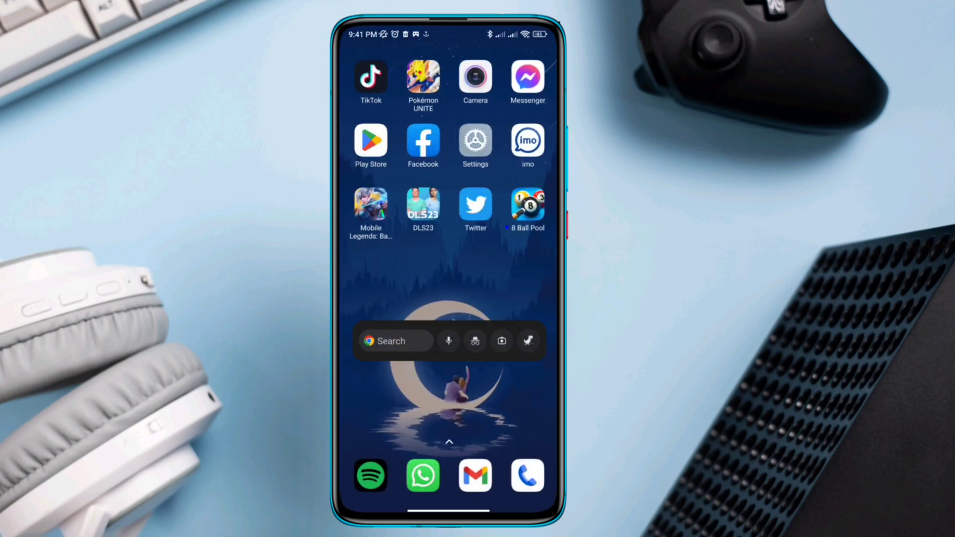